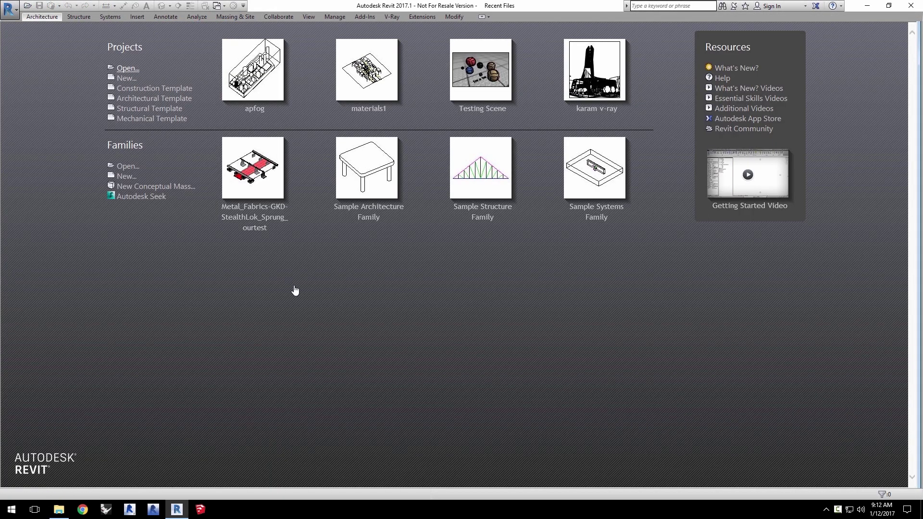
# Open apfog.rvt, letting it upgrade from 2015, to show the city block 3D view.
pyautogui.click(260, 189)
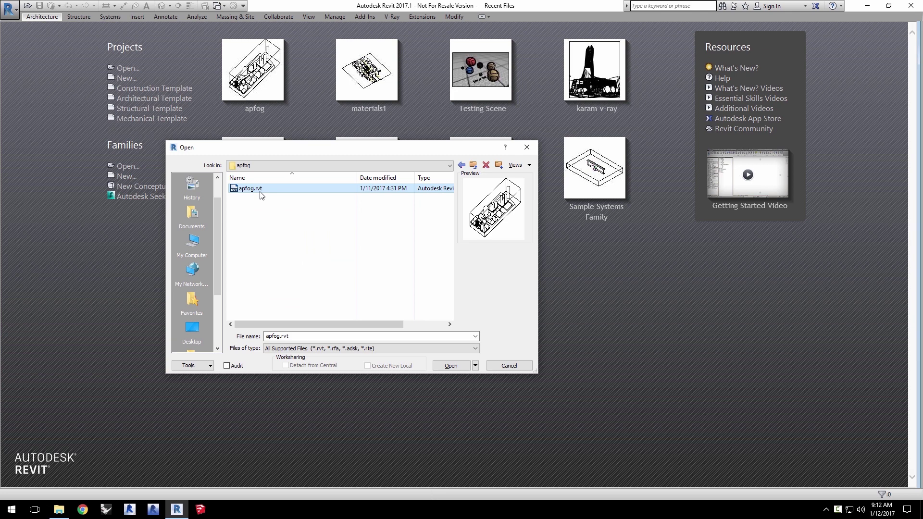
pyautogui.click(451, 365)
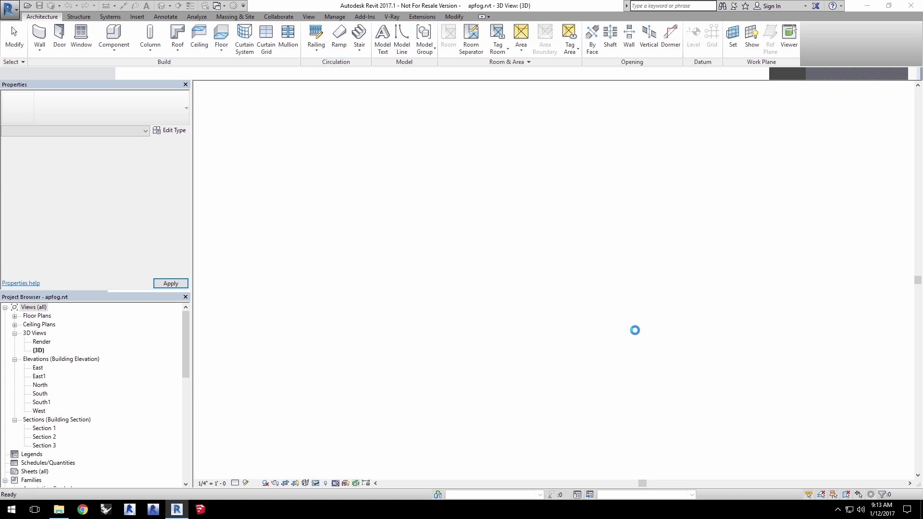
# On the V-Ray tab, choose the Render view as the view to render.
pyautogui.click(392, 18)
pyautogui.click(26, 45)
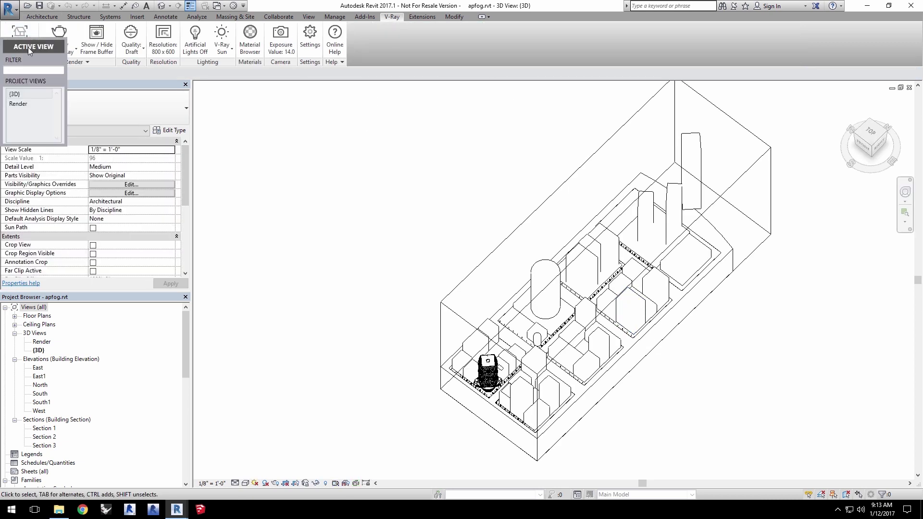
pyautogui.click(26, 104)
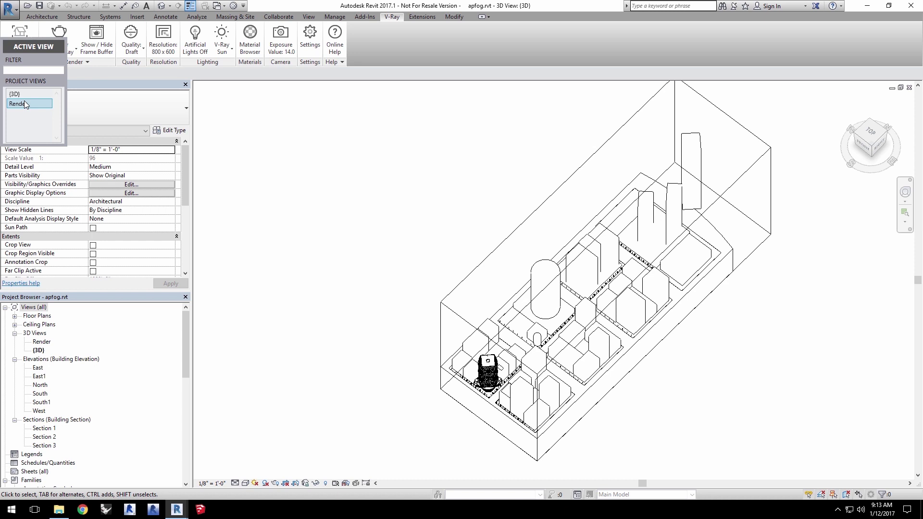
# Size the render from the crop region at 96 DPI (432 x 576) and start a V-Ray render.
pyautogui.click(163, 41)
pyautogui.click(105, 161)
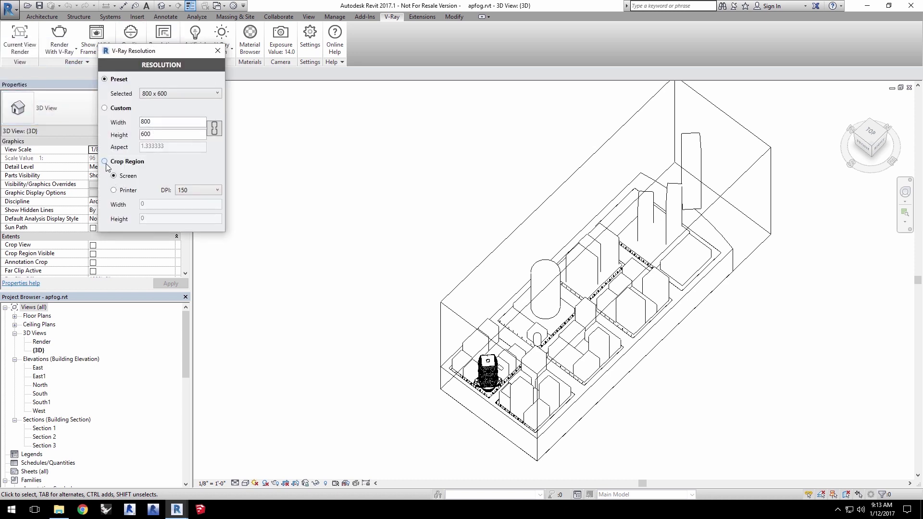
pyautogui.click(114, 191)
pyautogui.click(190, 192)
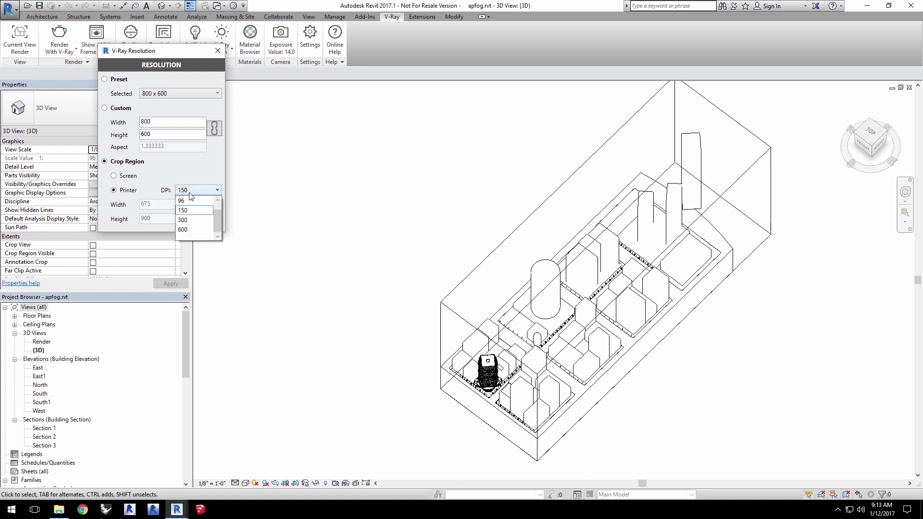
pyautogui.click(190, 201)
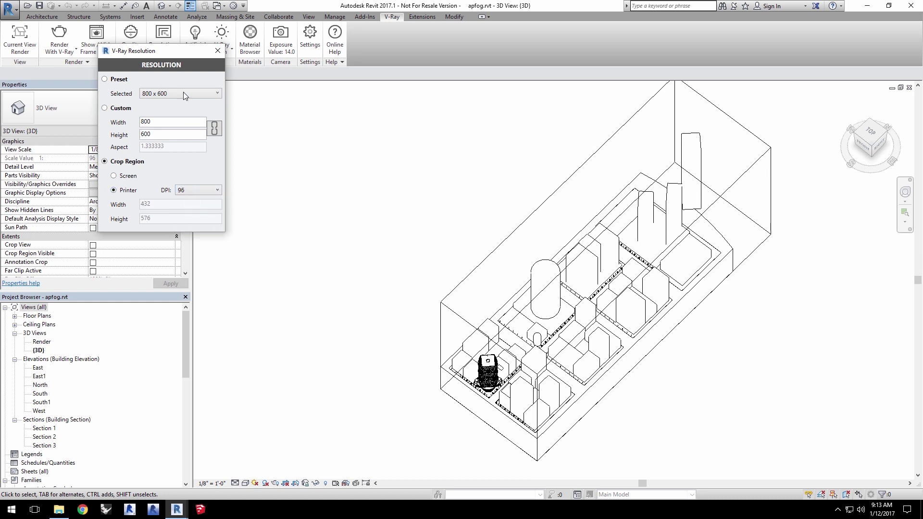
pyautogui.click(217, 50)
pyautogui.click(53, 42)
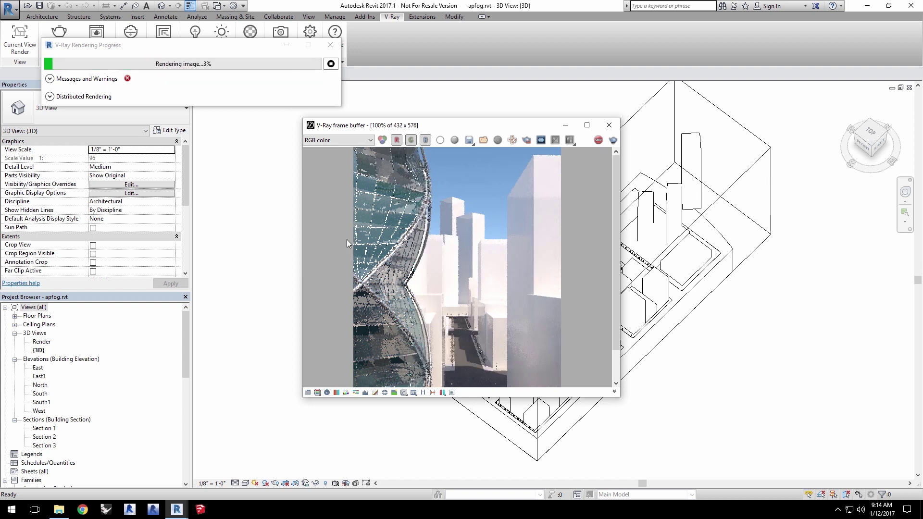
# Let the 432 x 576 render of the glass tower street clean up, then stop it.
pyautogui.moveTo(476, 119); pyautogui.dragTo(197, 86)
pyautogui.click(317, 98)
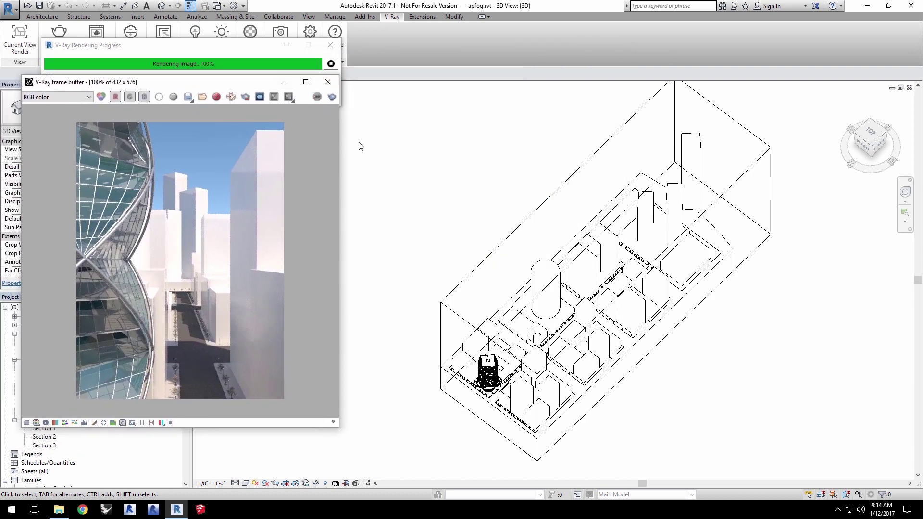
# Open the V-Ray Fog settings and enable Aerial Perspective.
pyautogui.click(309, 32)
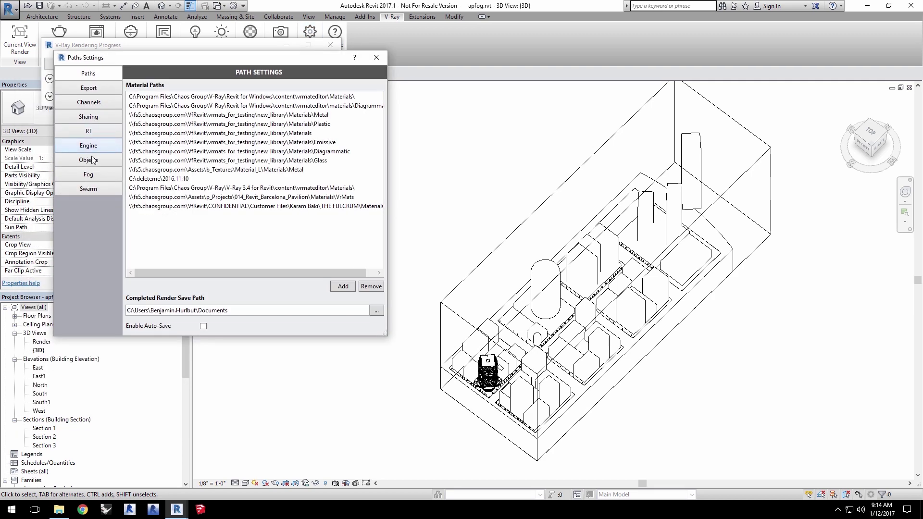
pyautogui.click(92, 177)
pyautogui.moveTo(246, 60); pyautogui.dragTo(503, 111)
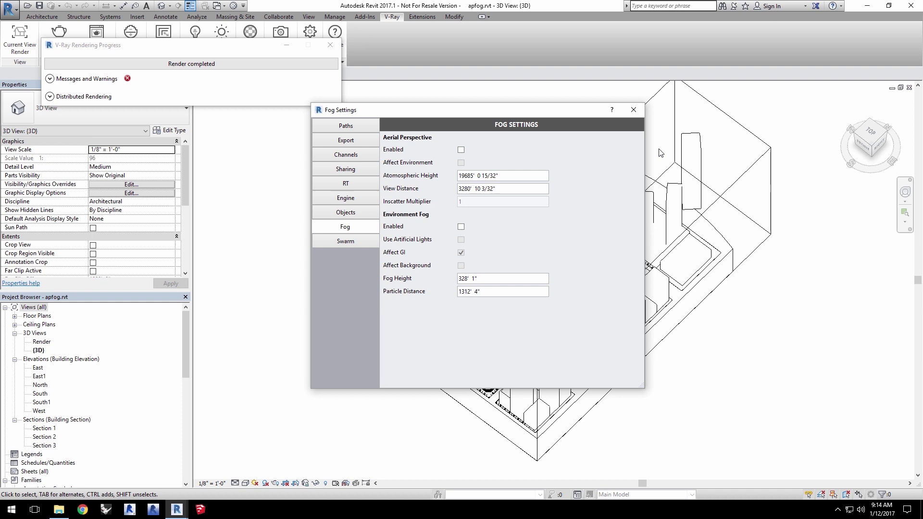
pyautogui.click(461, 150)
# Set the aerial perspective View Distance to 1000m.
pyautogui.moveTo(521, 185); pyautogui.dragTo(443, 184)
pyautogui.write('8000')
pyautogui.press('Return')
pyautogui.moveTo(494, 188); pyautogui.dragTo(441, 185)
pyautogui.write('1000m')
pyautogui.press('Return')
# Re-render the street with V-Ray so aerial perspective haze covers the distant towers.
pyautogui.click(60, 31)
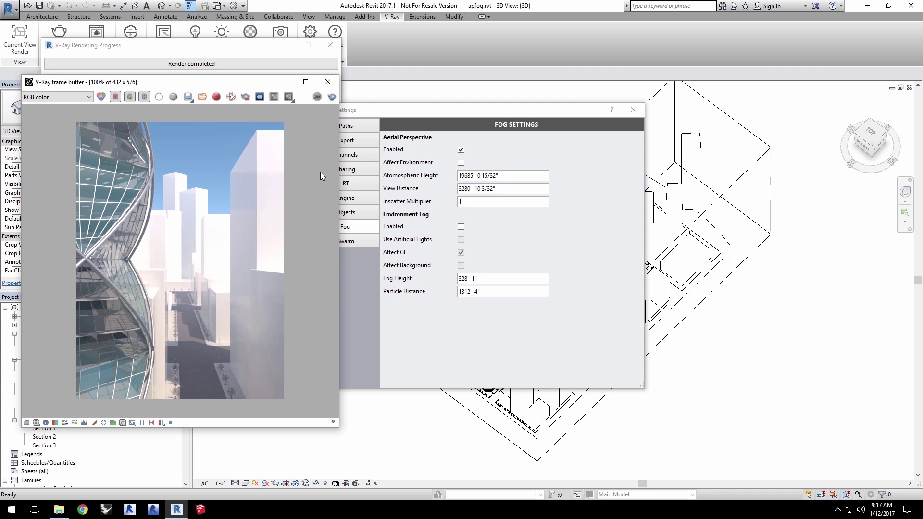
# Turn on Affect Environment for aerial perspective and render the street again.
pyautogui.click(462, 163)
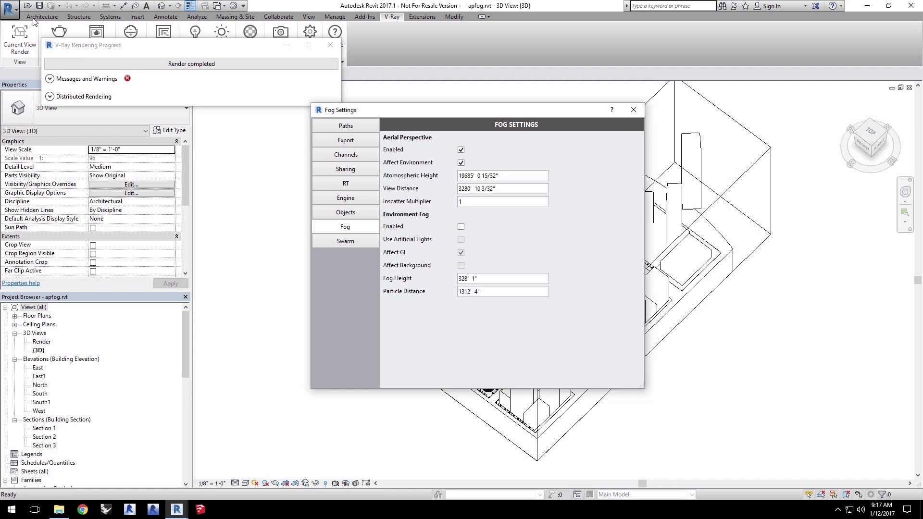
pyautogui.click(59, 32)
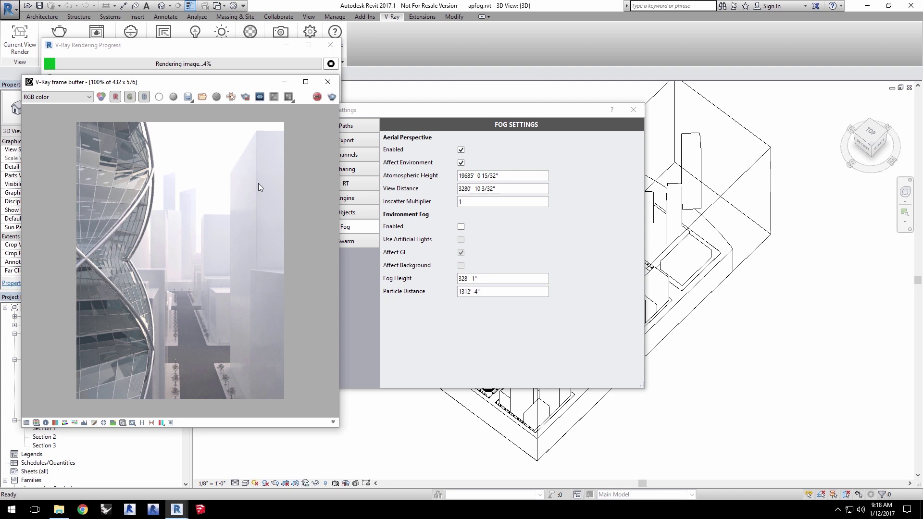
# Disable Aerial Perspective, enable Environment Fog, and render the street with V-Ray.
pyautogui.click(461, 150)
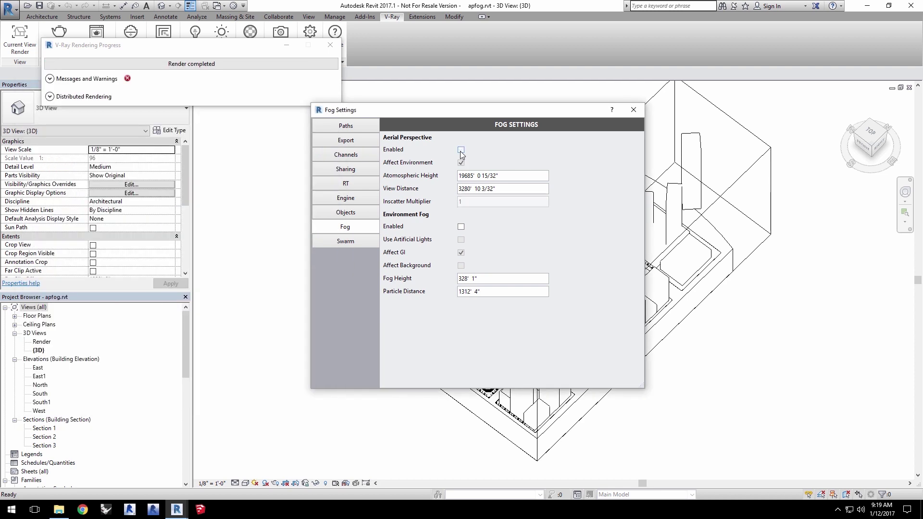
pyautogui.click(461, 227)
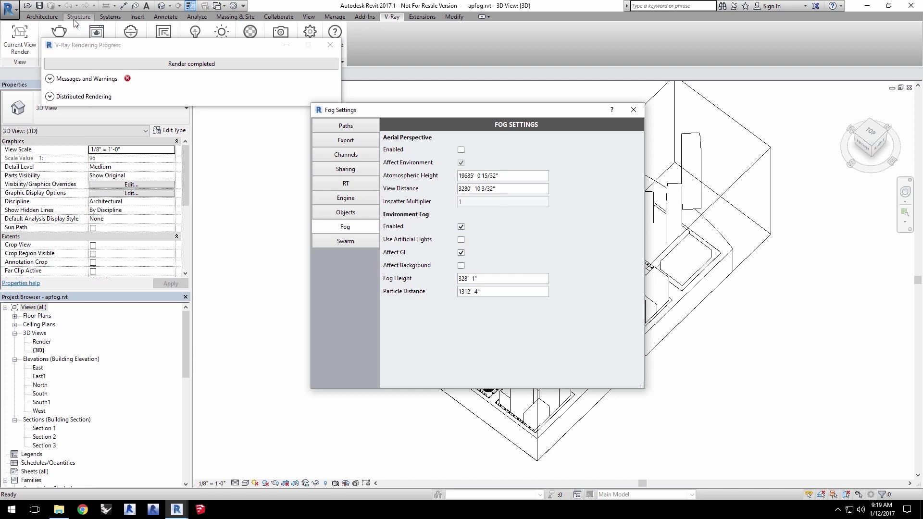
pyautogui.click(59, 31)
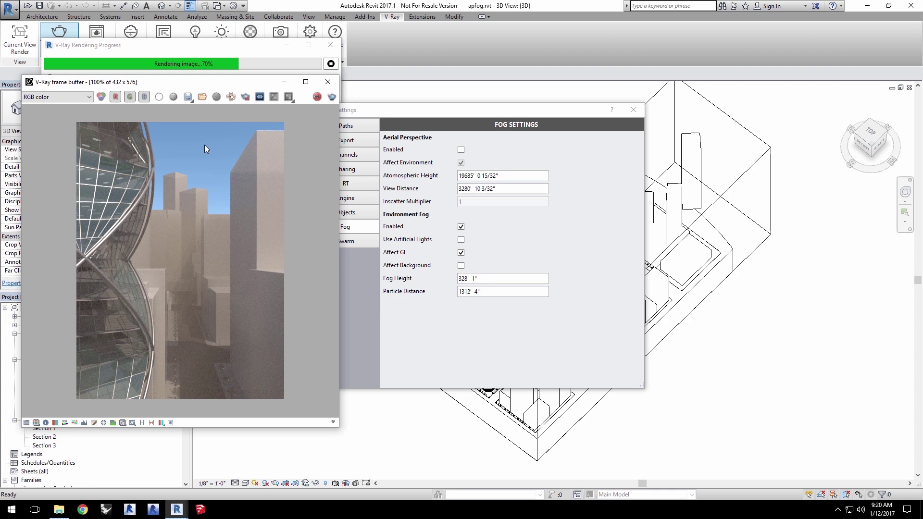
# Close the frame buffer and switch V-Ray lighting from Sun to a Dome Light.
pyautogui.click(285, 82)
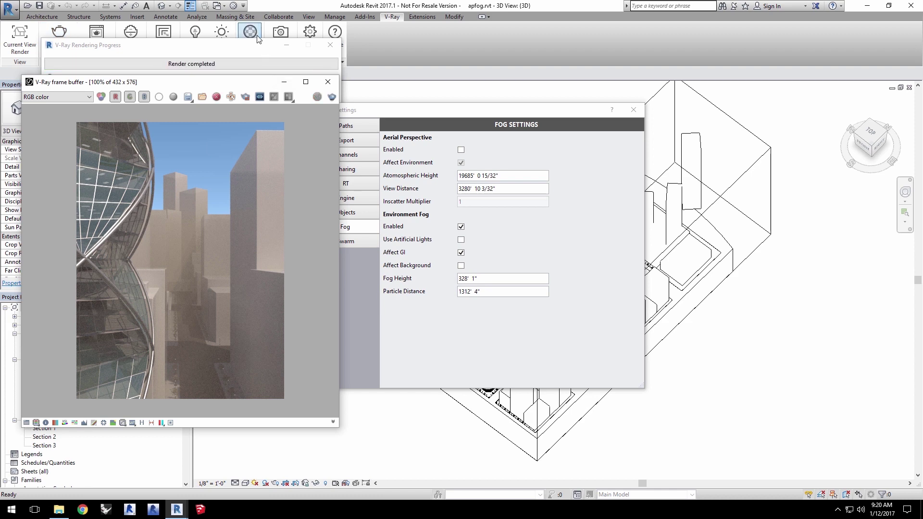
pyautogui.moveTo(222, 45); pyautogui.dragTo(209, 84)
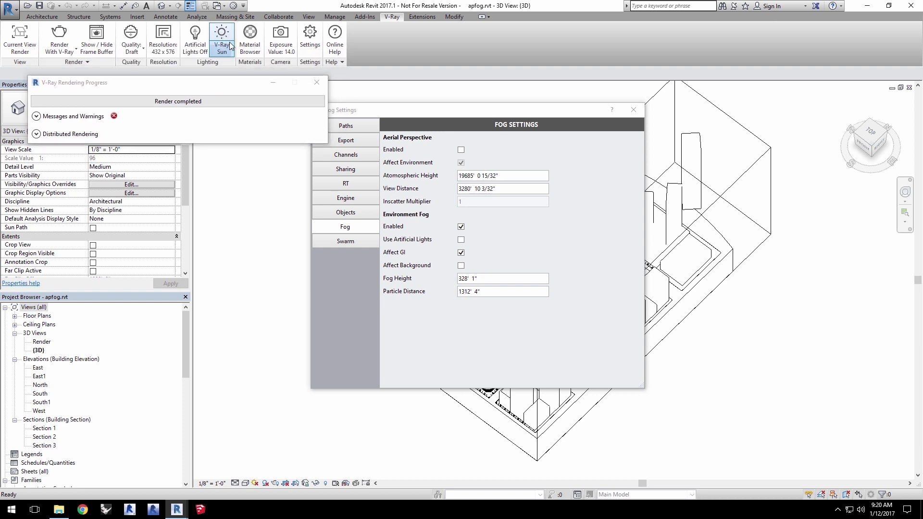
pyautogui.click(230, 46)
pyautogui.click(212, 87)
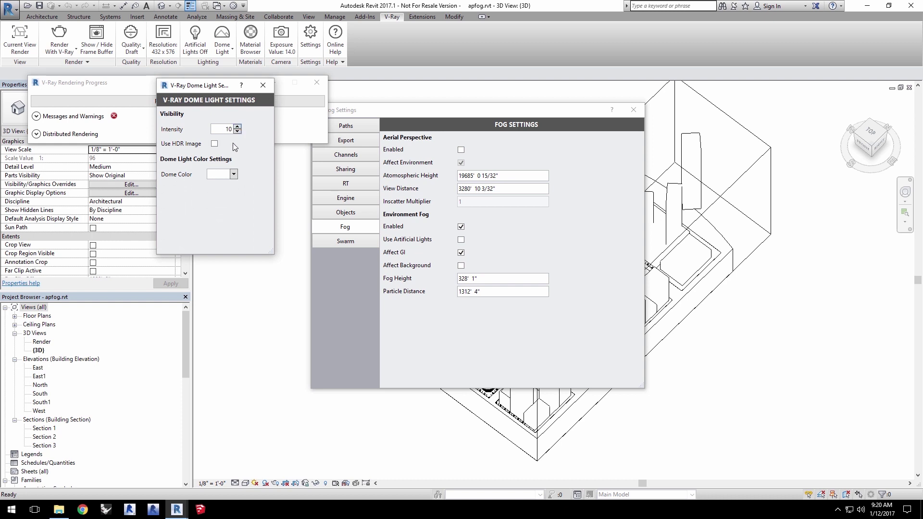
pyautogui.click(262, 86)
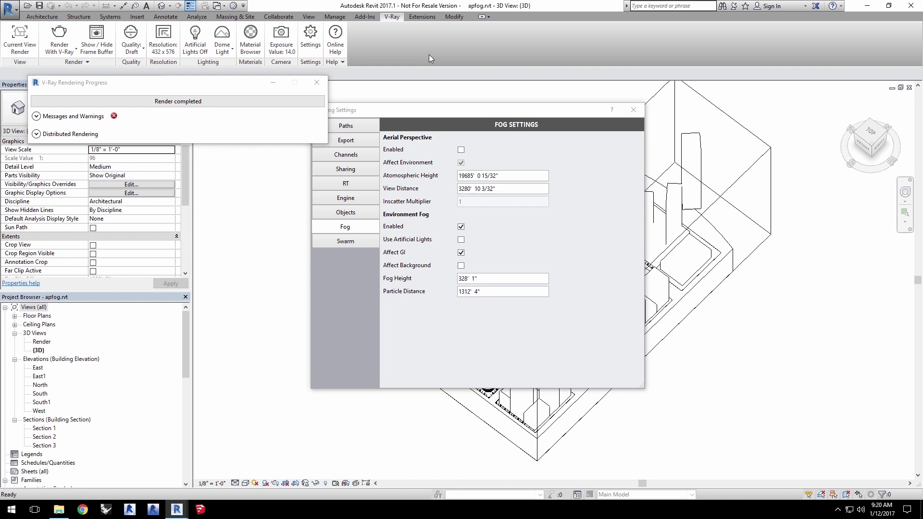
# Set environment fog Particle Distance to 6000' and render the dome-lit foggy street.
pyautogui.click(519, 293)
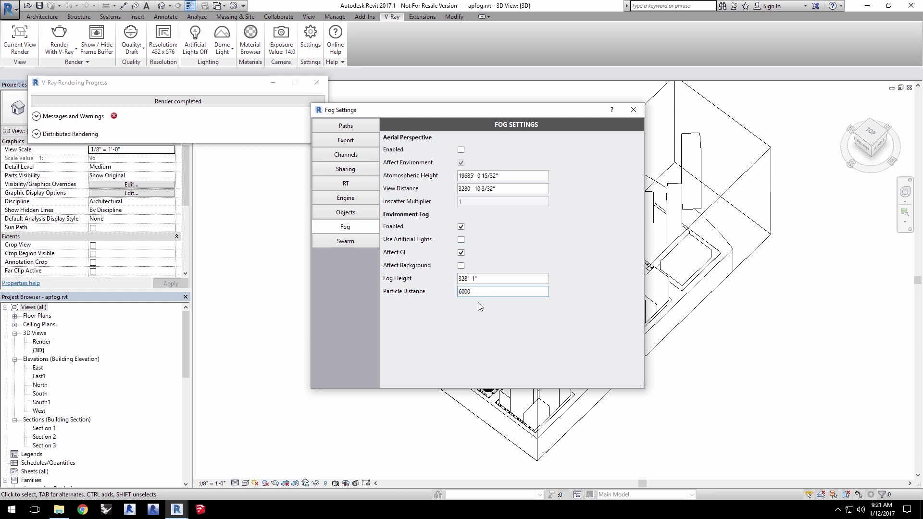
pyautogui.click(60, 38)
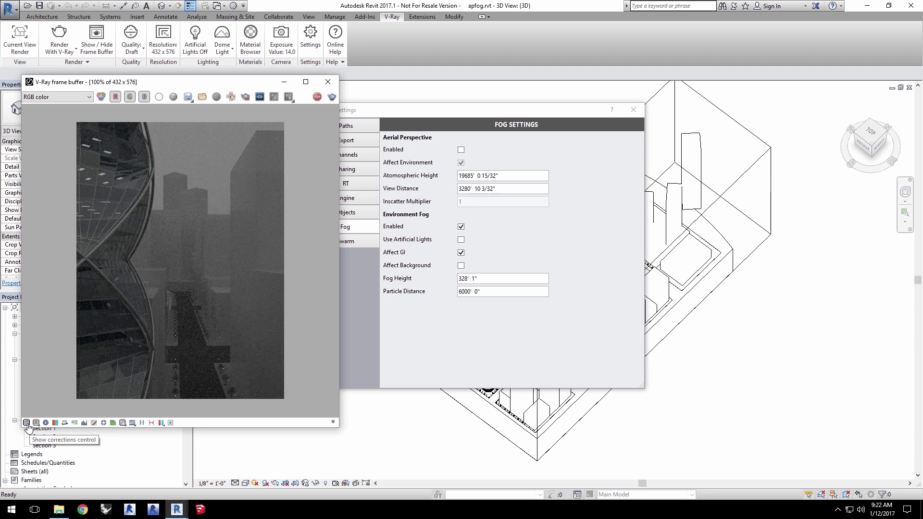
# In the frame buffer, enable Exposure correction at 1.87 with contrast 0.25.
pyautogui.click(27, 424)
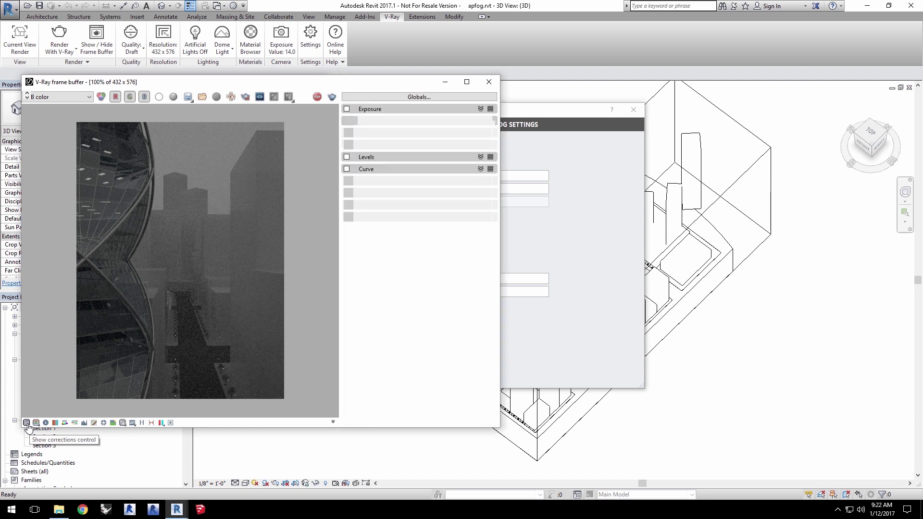
pyautogui.click(347, 109)
pyautogui.click(383, 110)
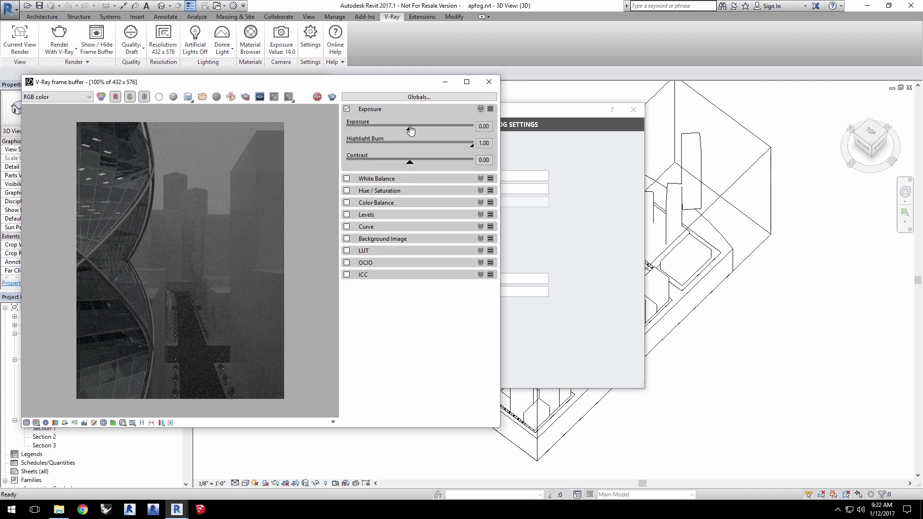
pyautogui.moveTo(410, 130); pyautogui.dragTo(432, 134)
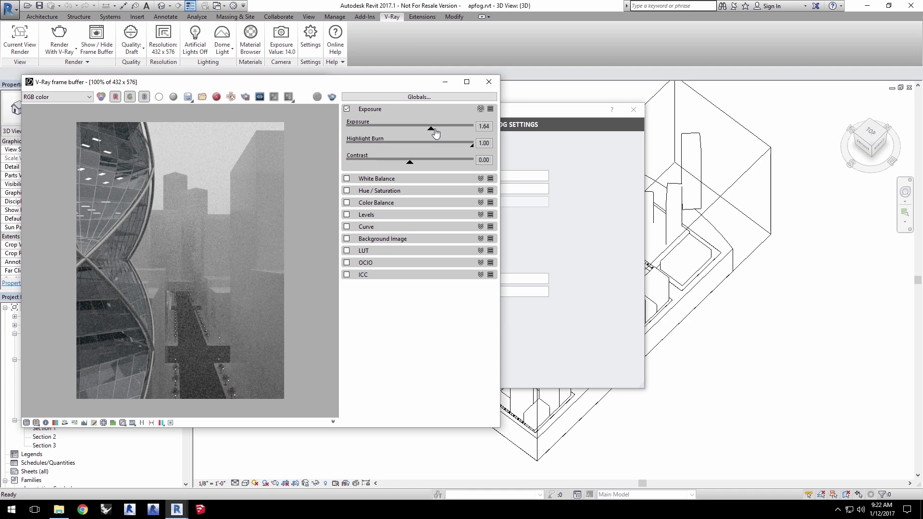
pyautogui.moveTo(435, 133); pyautogui.dragTo(438, 132)
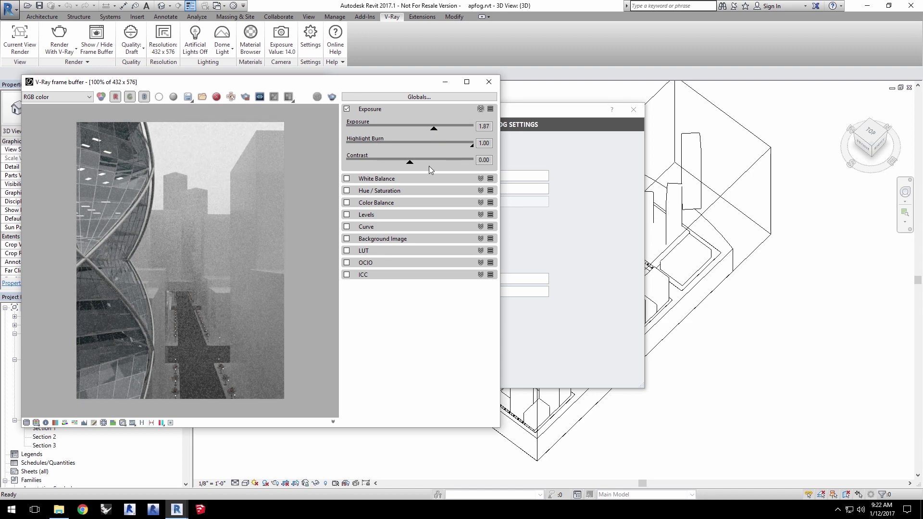
pyautogui.moveTo(409, 166); pyautogui.dragTo(426, 166)
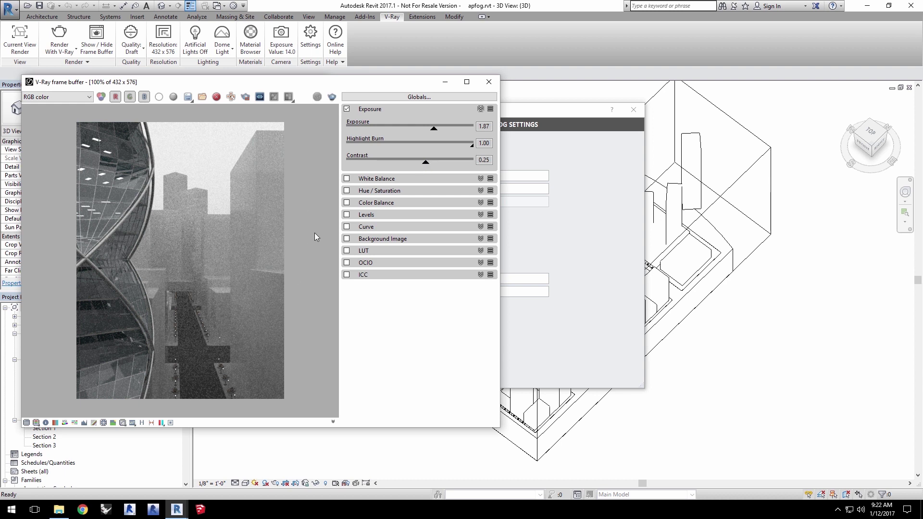
# Turn off exposure correction and move the Fog Settings window aside.
pyautogui.click(347, 109)
pyautogui.click(521, 124)
pyautogui.moveTo(520, 113); pyautogui.dragTo(549, 115)
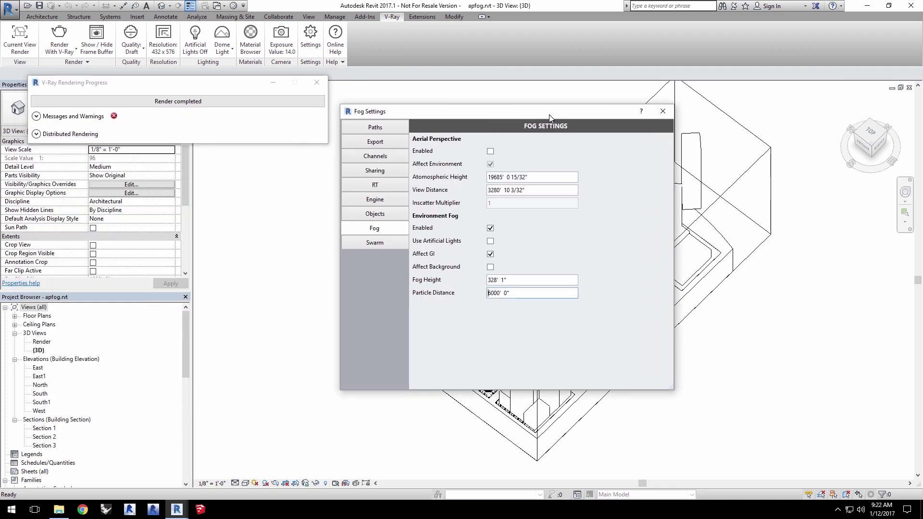
# Light the scene with the V-Ray Sun and make the environment fog affect the background.
pyautogui.click(231, 48)
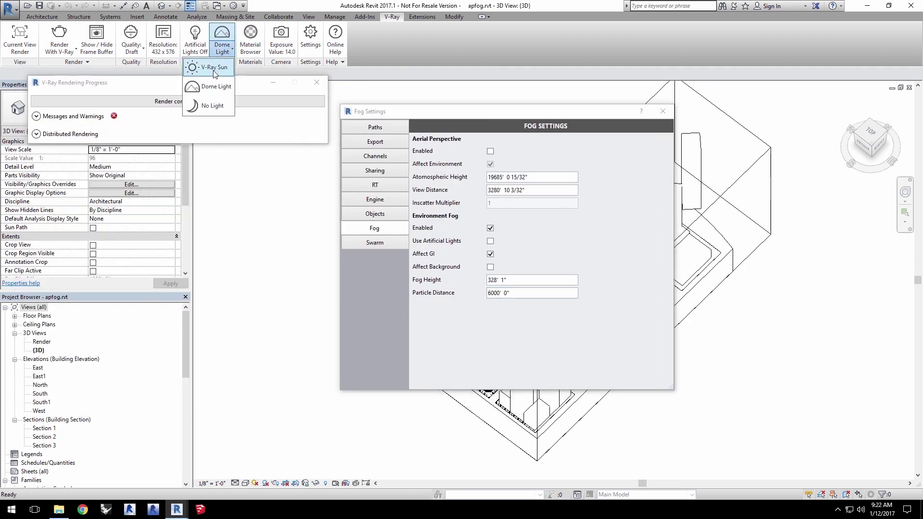
pyautogui.click(221, 64)
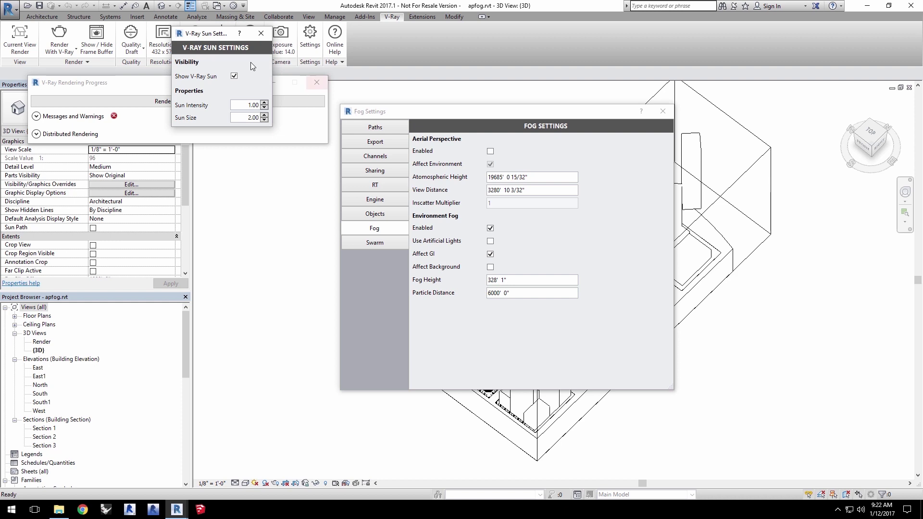
pyautogui.click(262, 34)
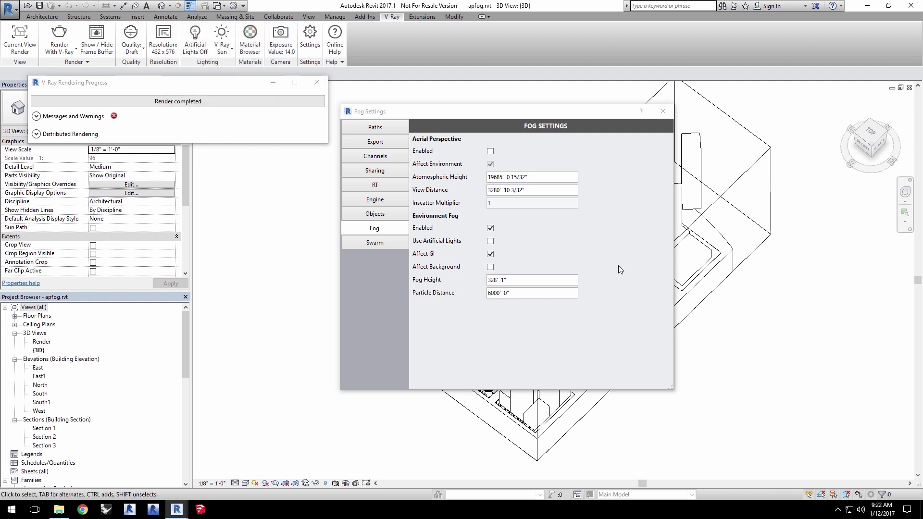
pyautogui.click(491, 267)
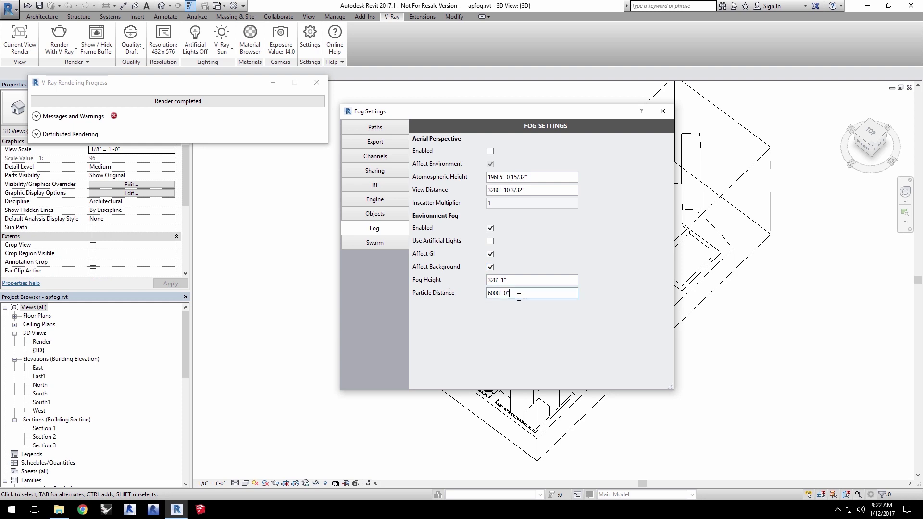
pyautogui.moveTo(501, 294); pyautogui.dragTo(463, 294)
# Set fog particle distance to 800, re-render, and enable white balance with a slightly lower temperature.
pyautogui.write('800')
pyautogui.click(59, 36)
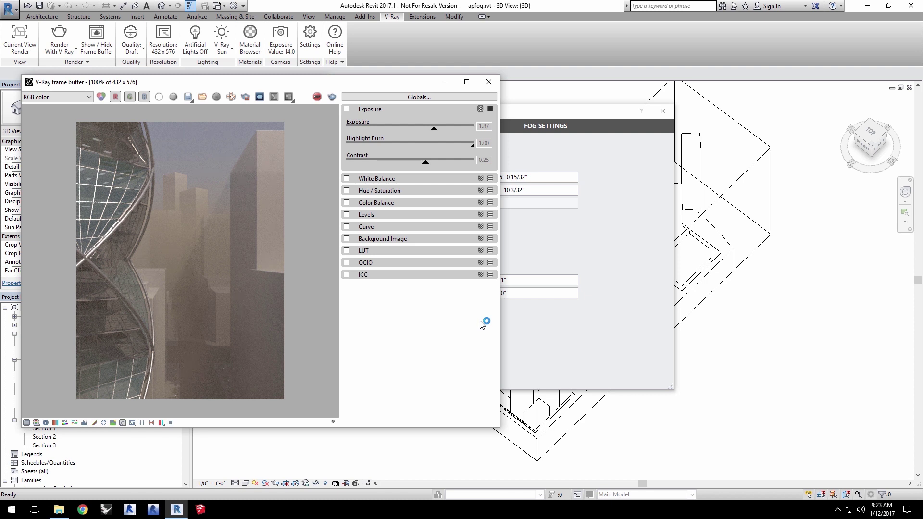
pyautogui.click(408, 180)
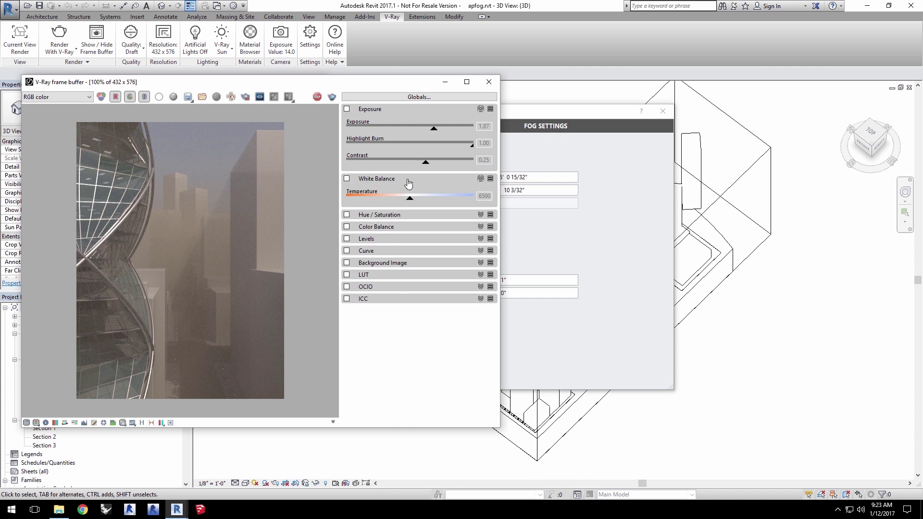
pyautogui.click(346, 179)
pyautogui.moveTo(410, 204); pyautogui.dragTo(387, 202)
# Re-enable exposure and grade to exposure 0.77, contrast 0.34 and temperature 4928.
pyautogui.click(347, 109)
pyautogui.moveTo(410, 166); pyautogui.dragTo(417, 166)
pyautogui.moveTo(412, 131); pyautogui.dragTo(417, 129)
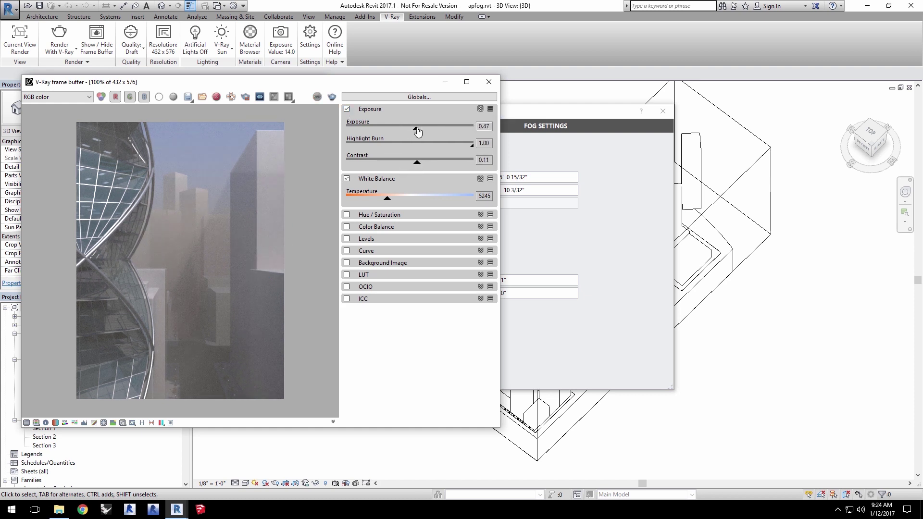
pyautogui.moveTo(419, 166); pyautogui.dragTo(430, 166)
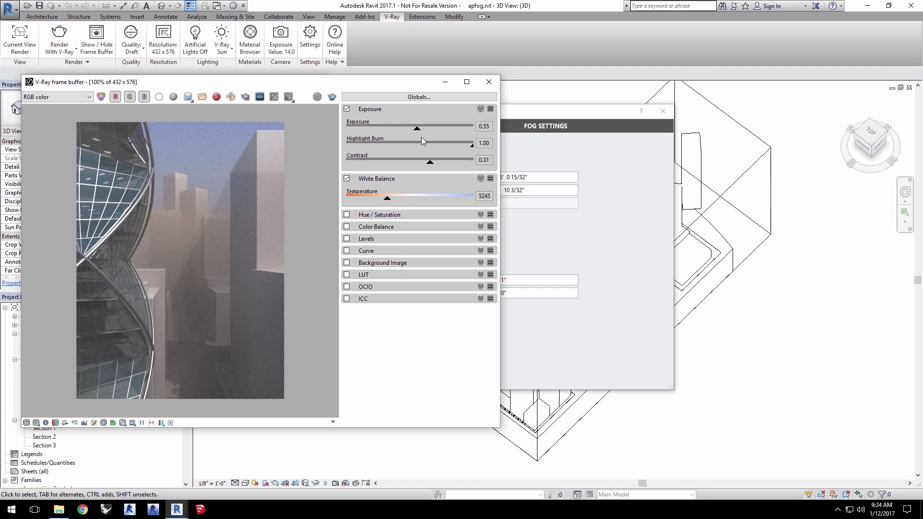
pyautogui.moveTo(418, 136); pyautogui.dragTo(420, 135)
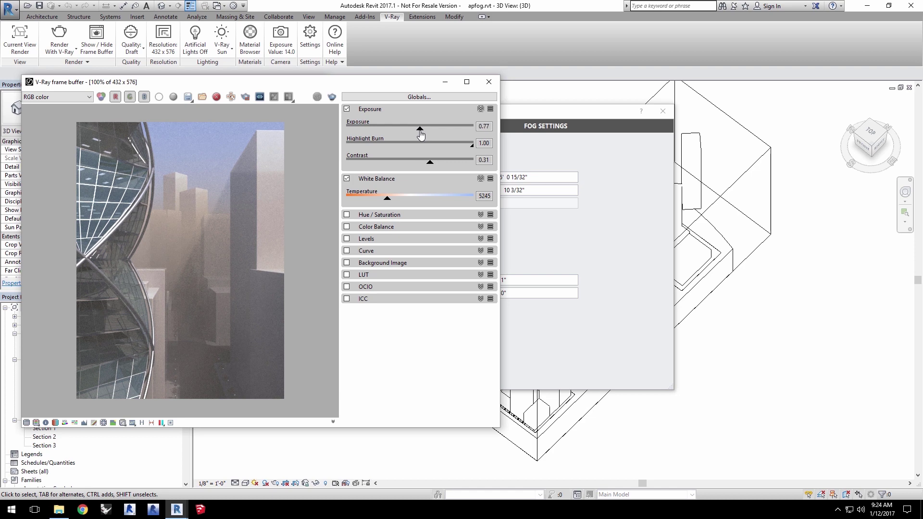
pyautogui.moveTo(431, 166); pyautogui.dragTo(432, 167)
pyautogui.moveTo(387, 198); pyautogui.dragTo(381, 198)
# Set render quality to Very High and the output resolution to 150 DPI (675 x 900).
pyautogui.click(130, 34)
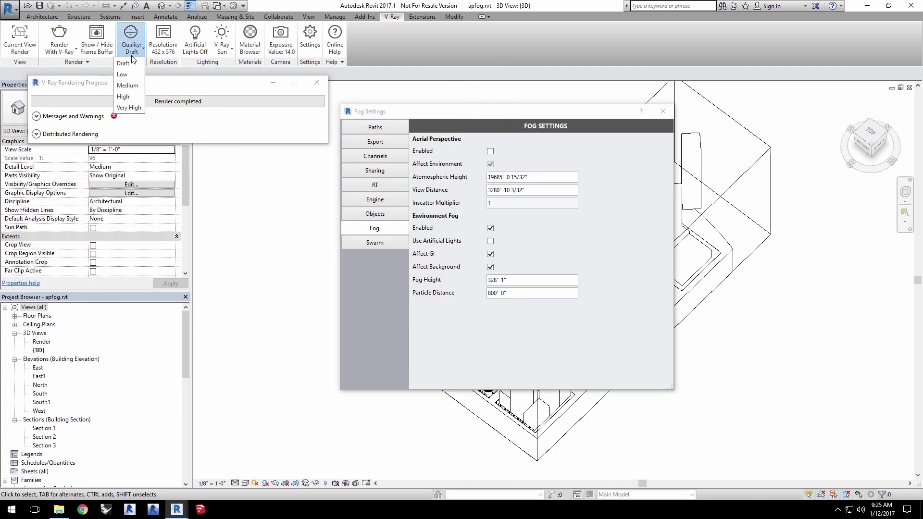
pyautogui.click(138, 107)
pyautogui.click(164, 40)
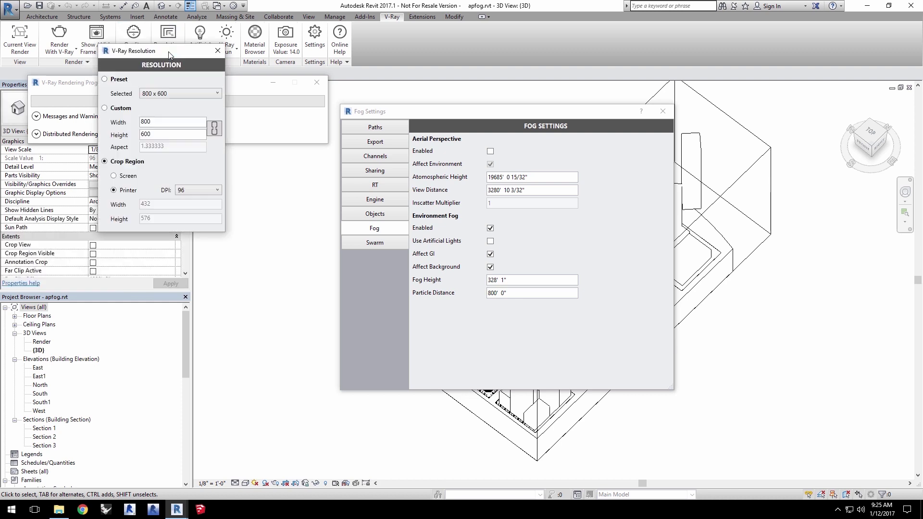
pyautogui.click(187, 190)
pyautogui.click(185, 220)
pyautogui.click(218, 51)
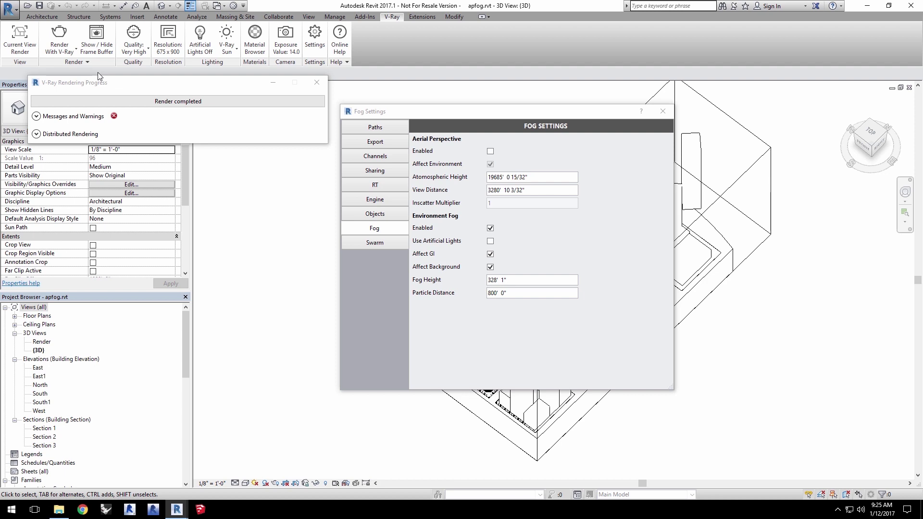
pyautogui.click(74, 62)
# On the Engine tab, set the Very High image sampler from Progressive to Buckets.
pyautogui.click(385, 199)
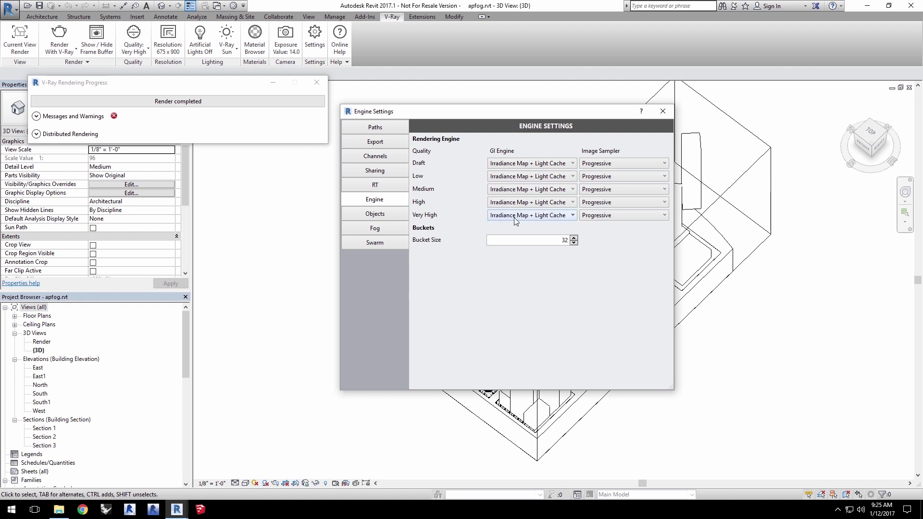
pyautogui.click(627, 217)
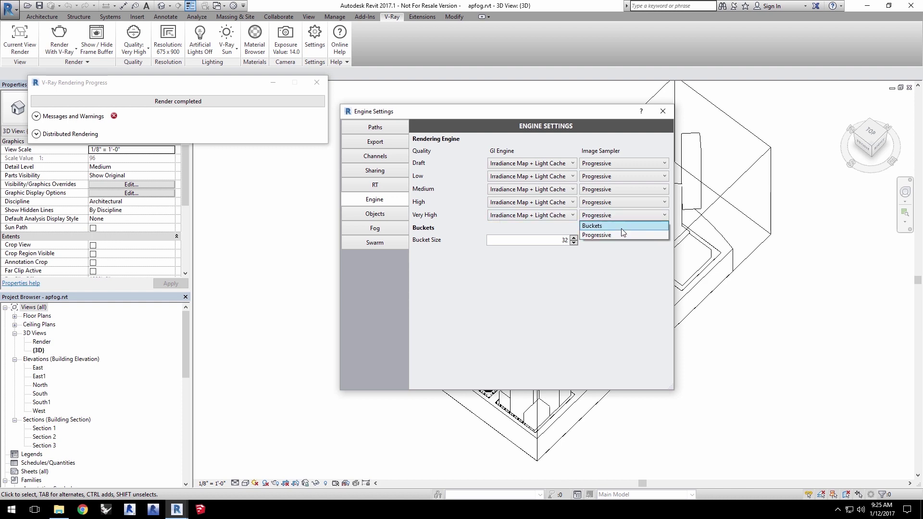
pyautogui.click(630, 227)
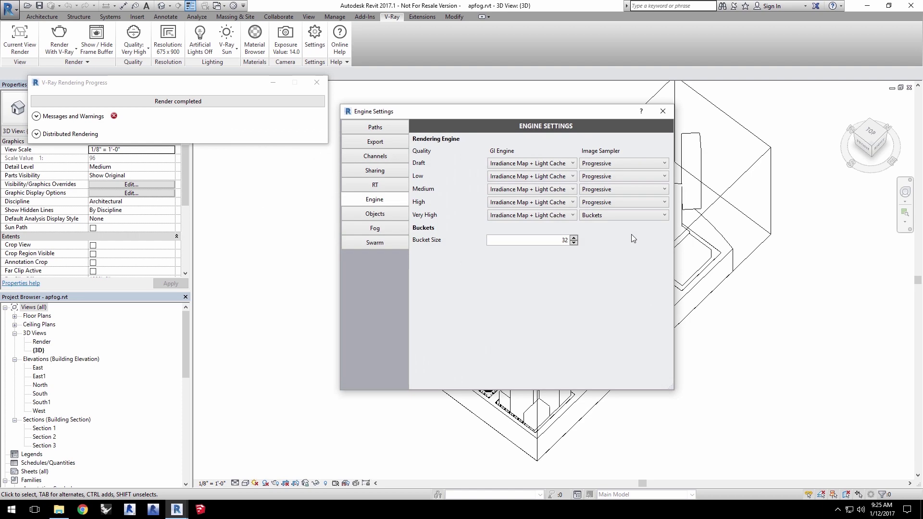
# Render the 675 x 900 foggy street and grade it to contrast 0.46, temperature 4691.
pyautogui.click(59, 39)
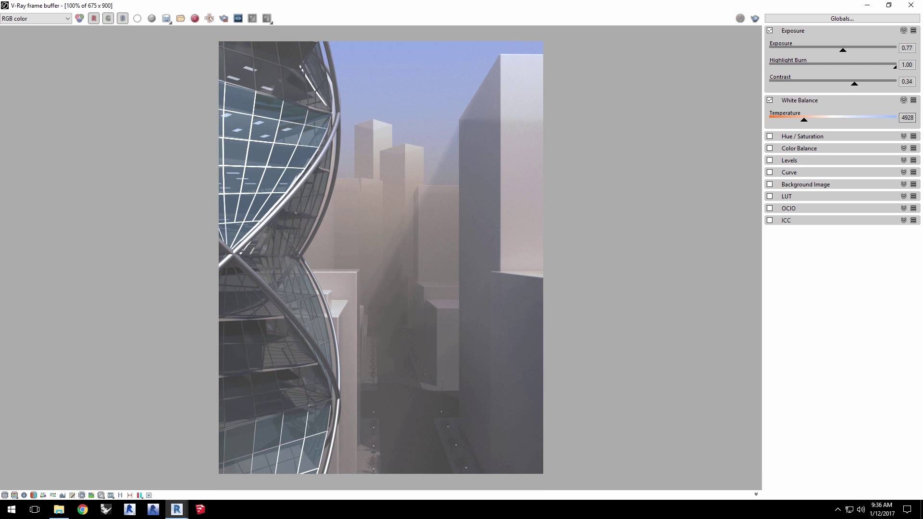
pyautogui.moveTo(850, 86)
pyautogui.mouseDown()
pyautogui.moveTo(872, 88)
pyautogui.moveTo(864, 86)
pyautogui.mouseUp()
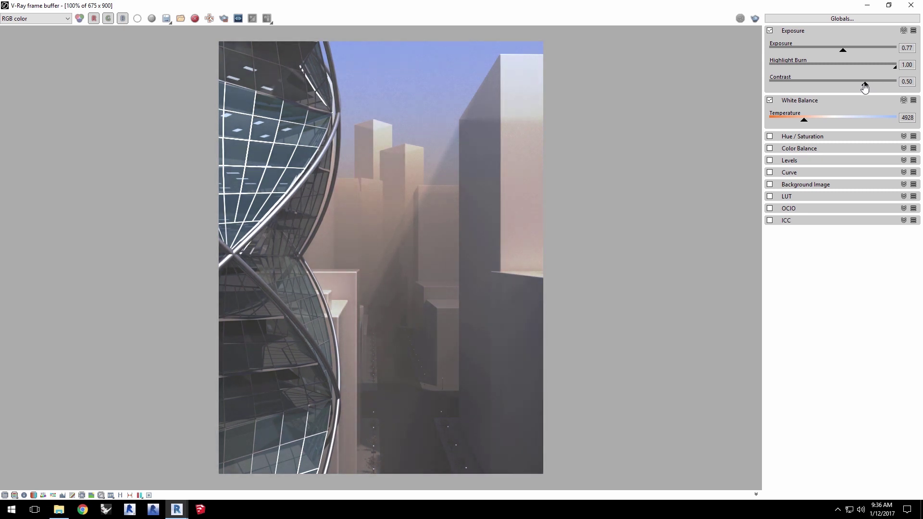
pyautogui.moveTo(806, 122); pyautogui.dragTo(803, 124)
pyautogui.moveTo(802, 124); pyautogui.dragTo(800, 125)
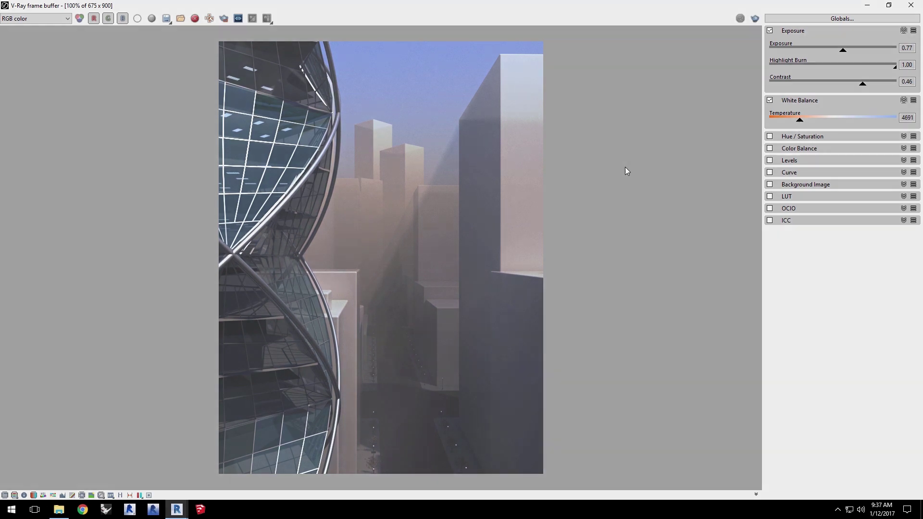